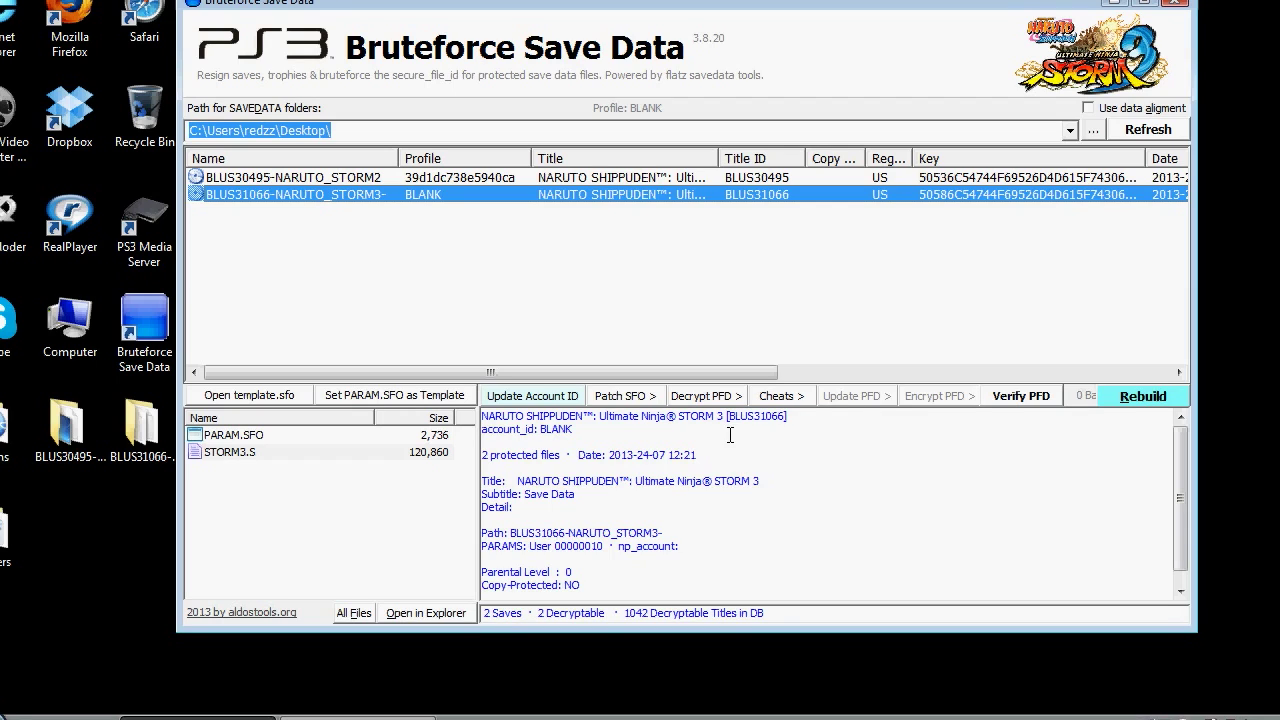
Step: Decrypt the protected STORM3.S file of the BLUS31066-NARUTO_STORM3- save
{"action": "left_click", "coordinate": [714, 400]}
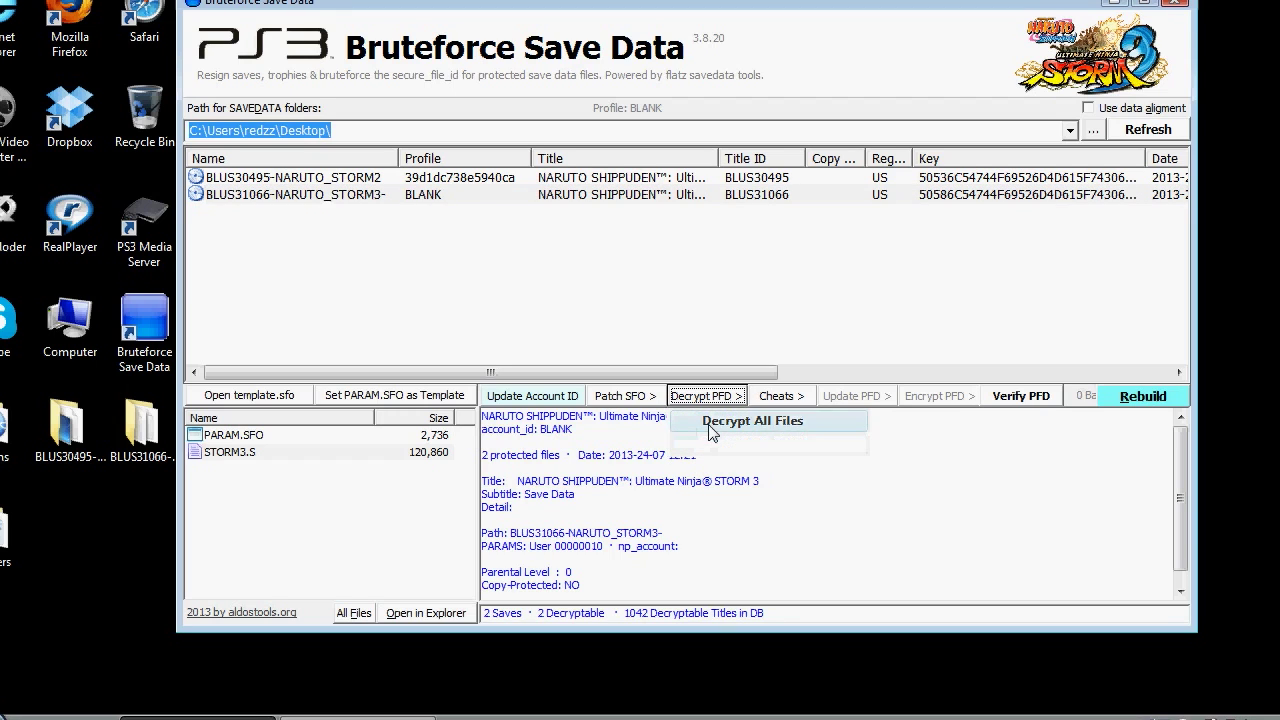
{"action": "left_click", "coordinate": [706, 441]}
{"action": "left_click", "coordinate": [561, 419]}
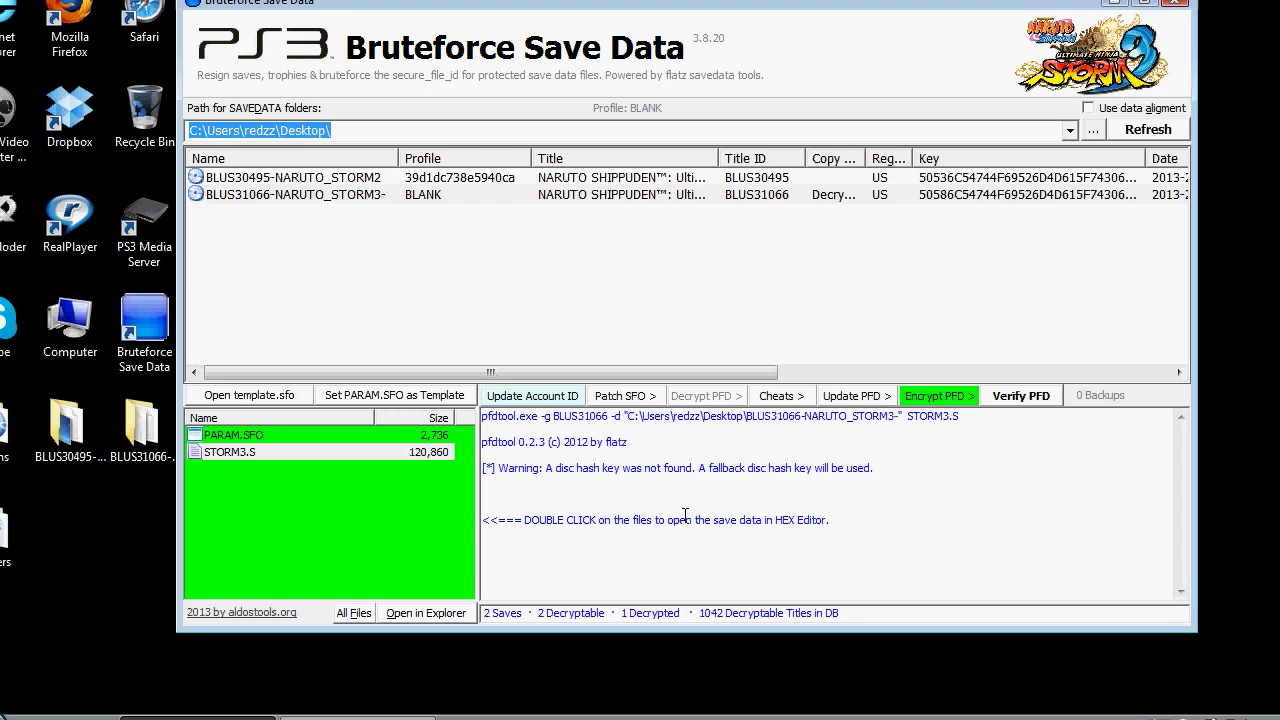
Step: Apply all seven listed cheats to the decrypted Ultimate Ninja STORM 3 save, from Ryo 999999999 through Reset Game Time
{"action": "left_click", "coordinate": [778, 398]}
{"action": "left_click", "coordinate": [823, 421]}
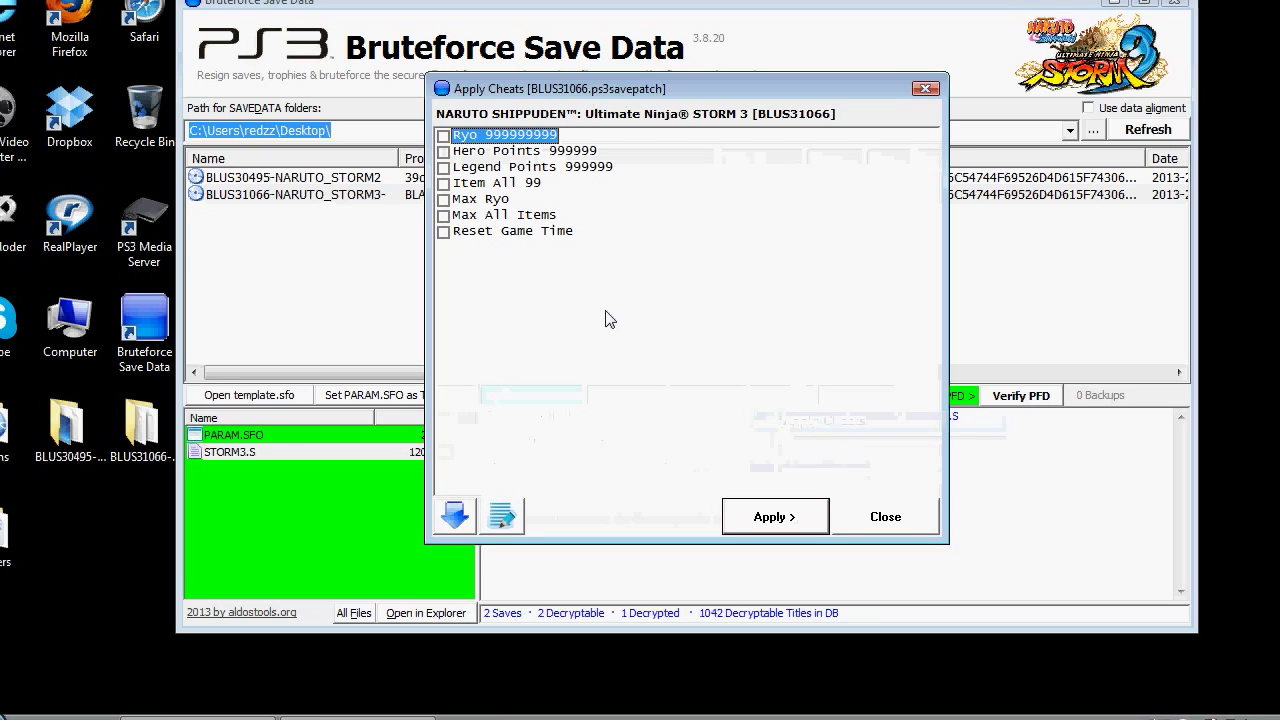
{"action": "left_click", "coordinate": [443, 136]}
{"action": "left_click", "coordinate": [443, 151]}
{"action": "left_click", "coordinate": [445, 167]}
{"action": "left_click", "coordinate": [443, 183]}
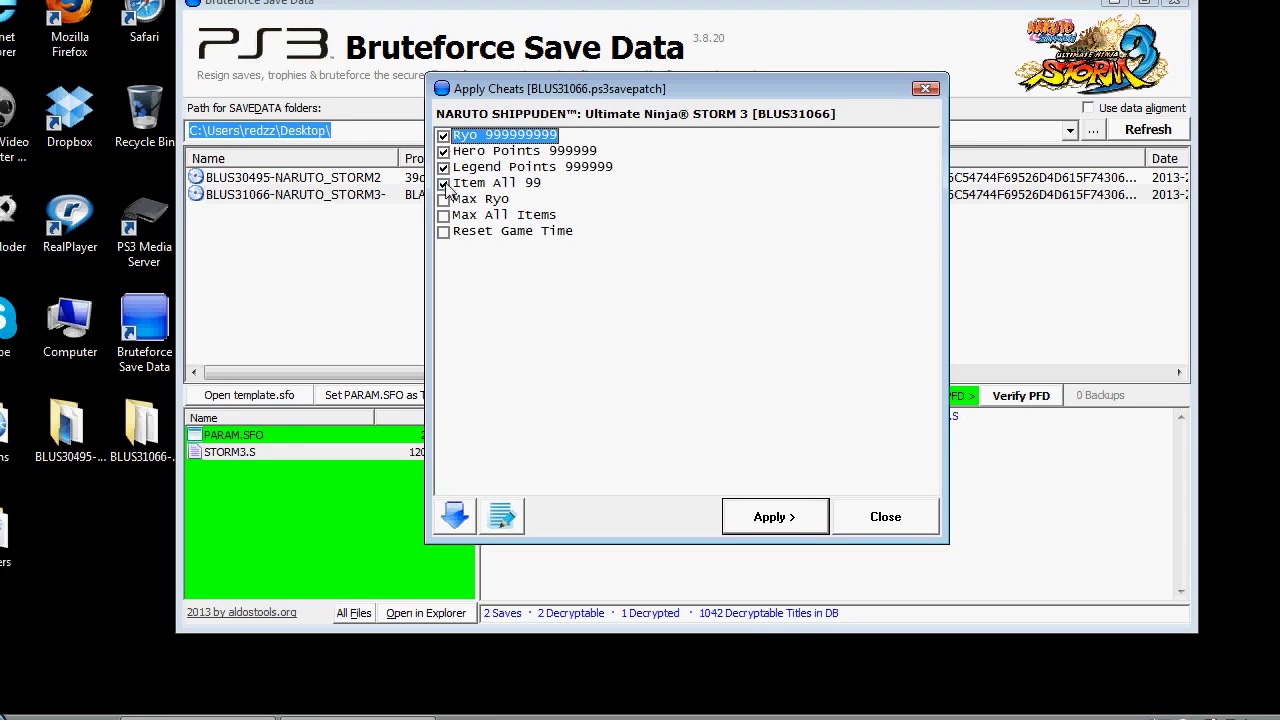
{"action": "left_click", "coordinate": [443, 199]}
{"action": "left_click", "coordinate": [443, 215]}
{"action": "left_click", "coordinate": [443, 232]}
{"action": "left_click", "coordinate": [783, 522]}
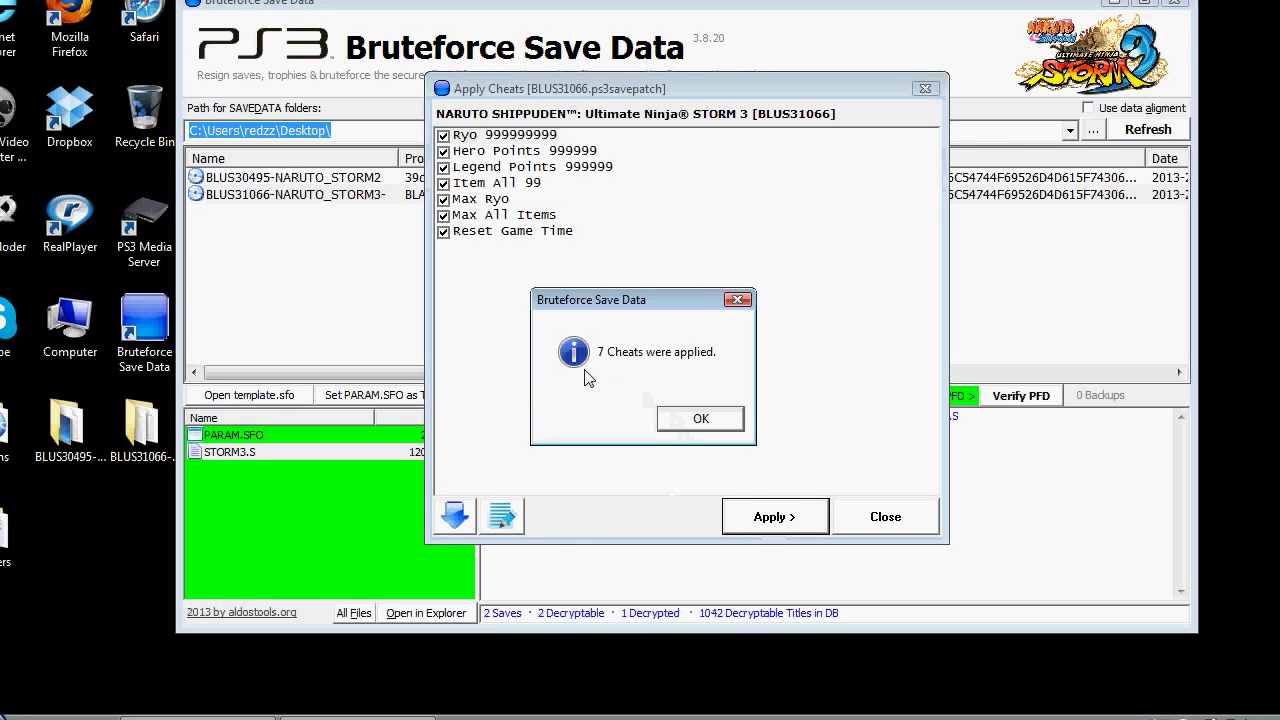
{"action": "left_click", "coordinate": [697, 419]}
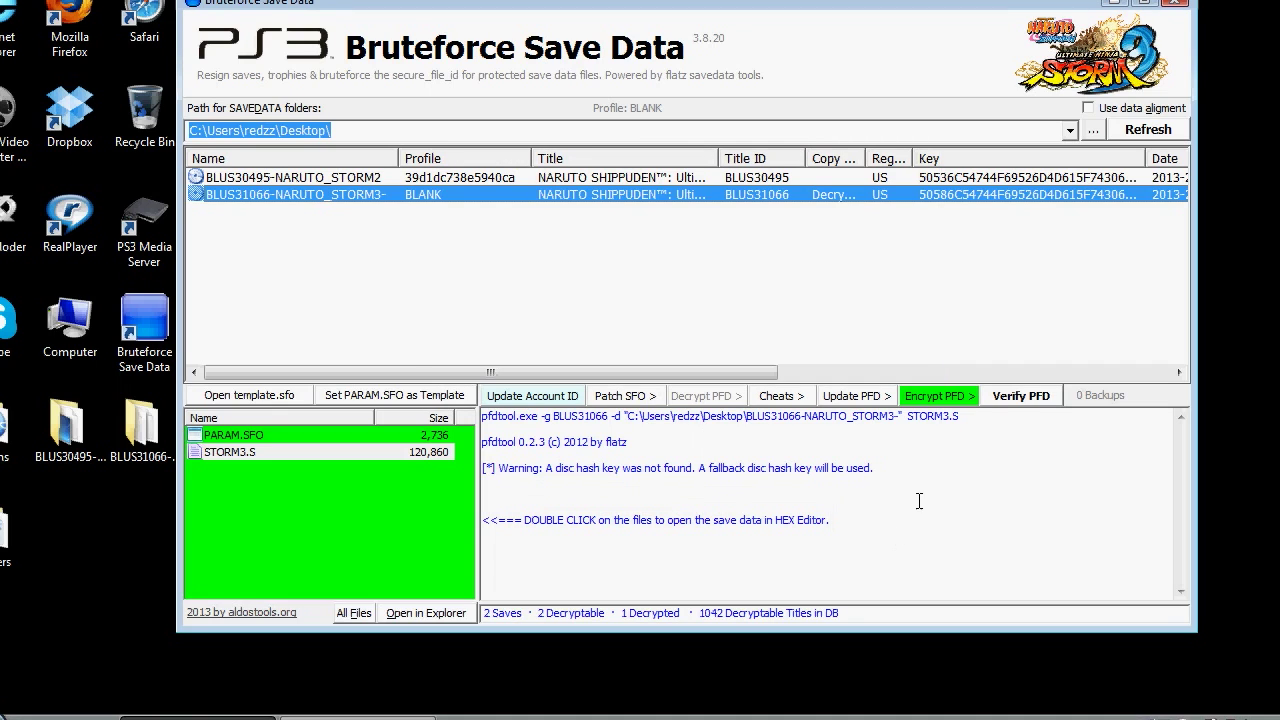
Step: Encrypt the decrypted files of the BLUS31066-NARUTO_STORM3- save again
{"action": "left_click", "coordinate": [942, 398]}
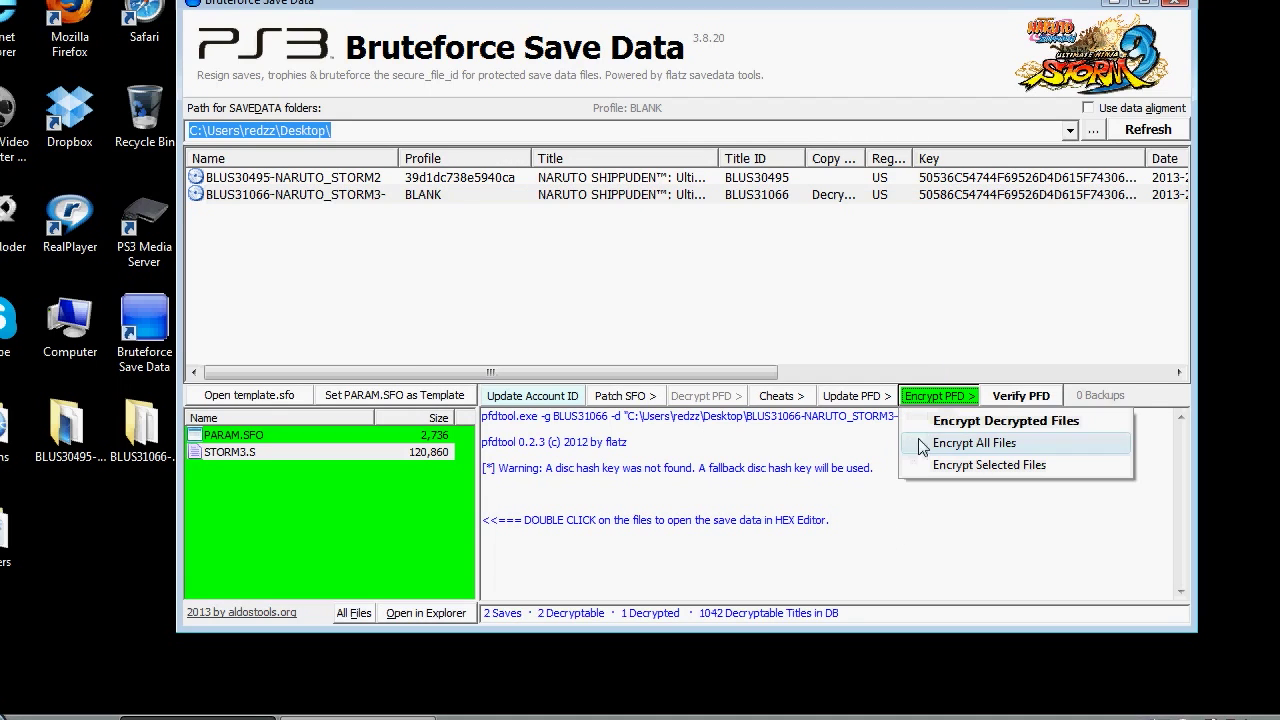
{"action": "left_click", "coordinate": [1005, 421]}
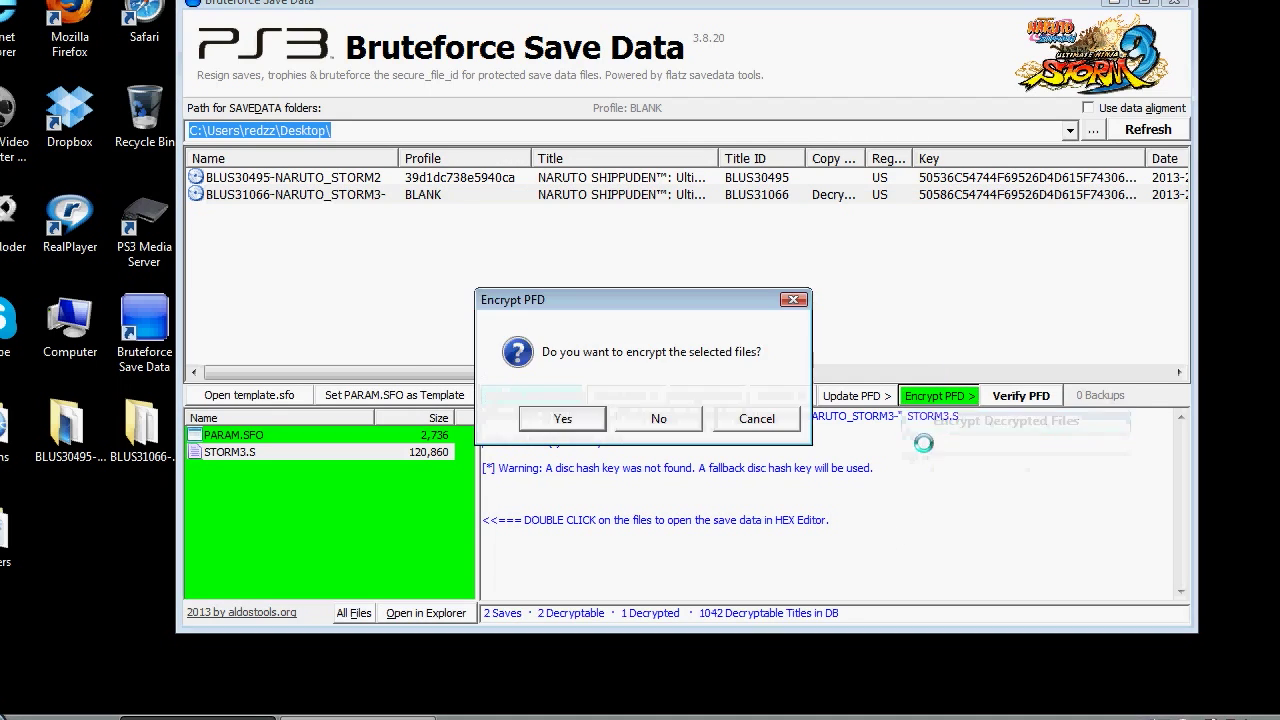
{"action": "left_click", "coordinate": [541, 428]}
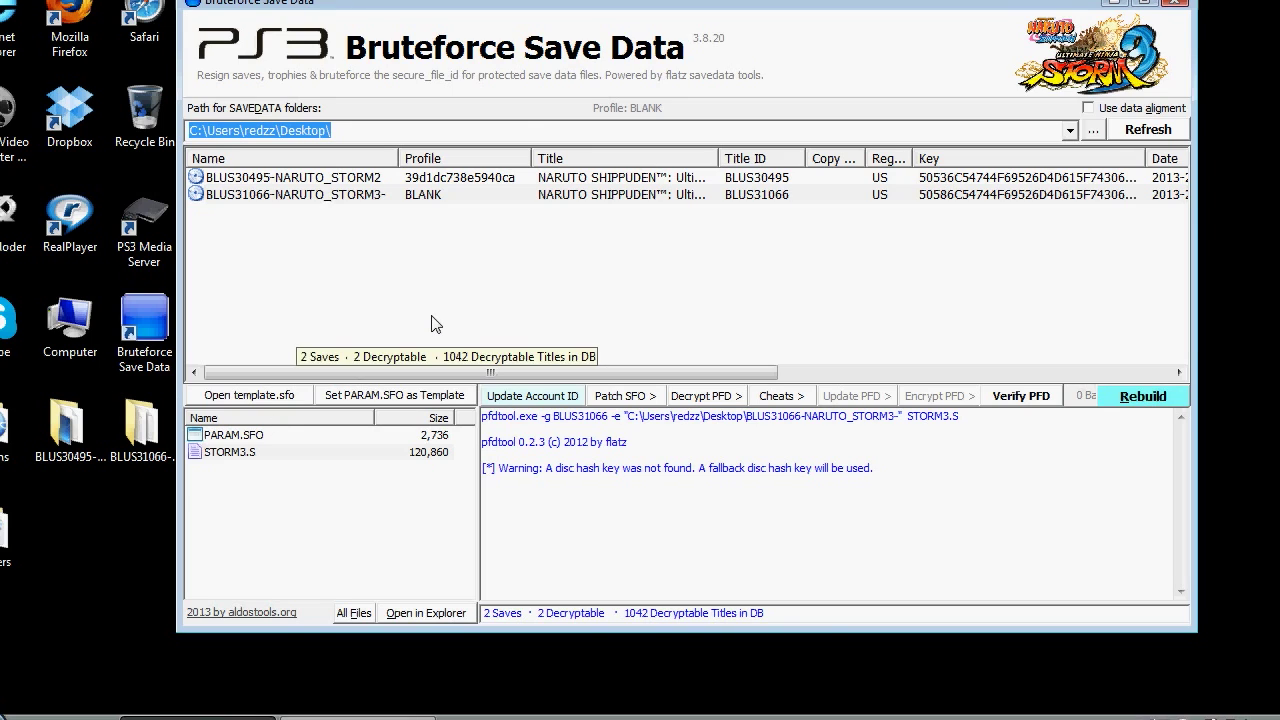
Step: Configure Profile 1 with the PARAM.SFO from the BLUS31066-NARUTO_STORM3- folder and give it the friendly name Test
{"action": "left_click", "coordinate": [378, 397]}
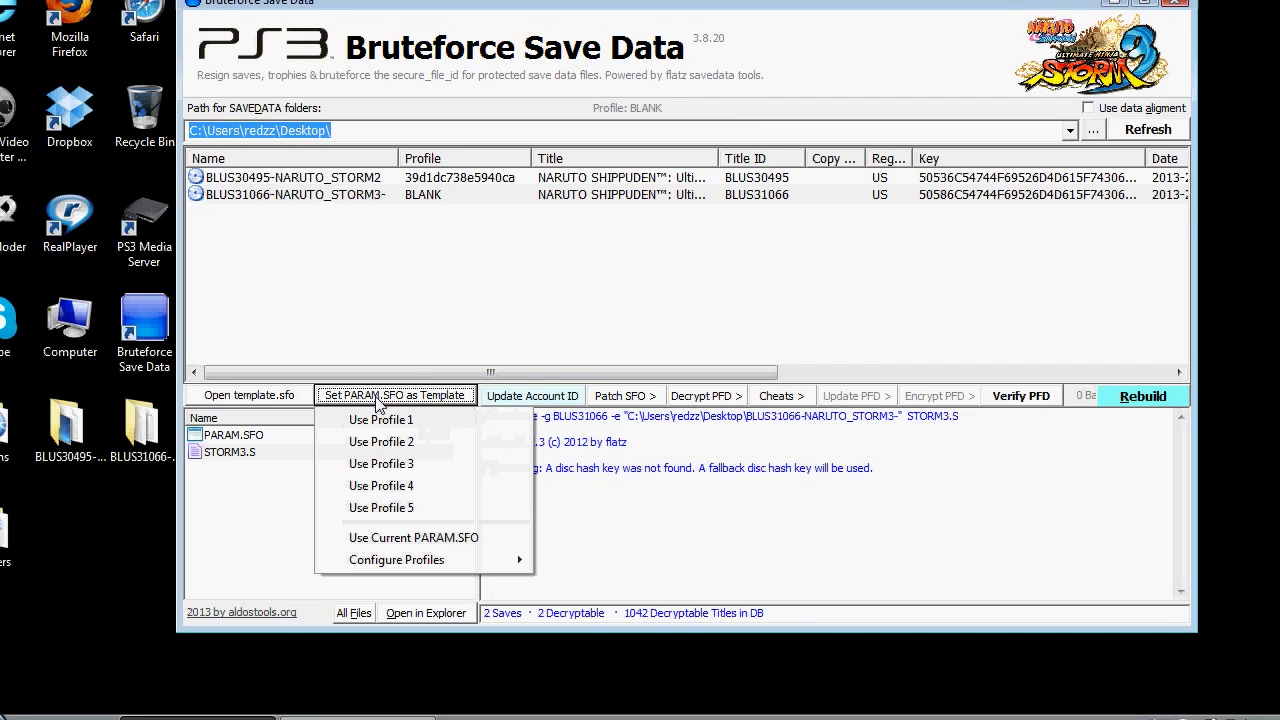
{"action": "mouse_move", "coordinate": [388, 564]}
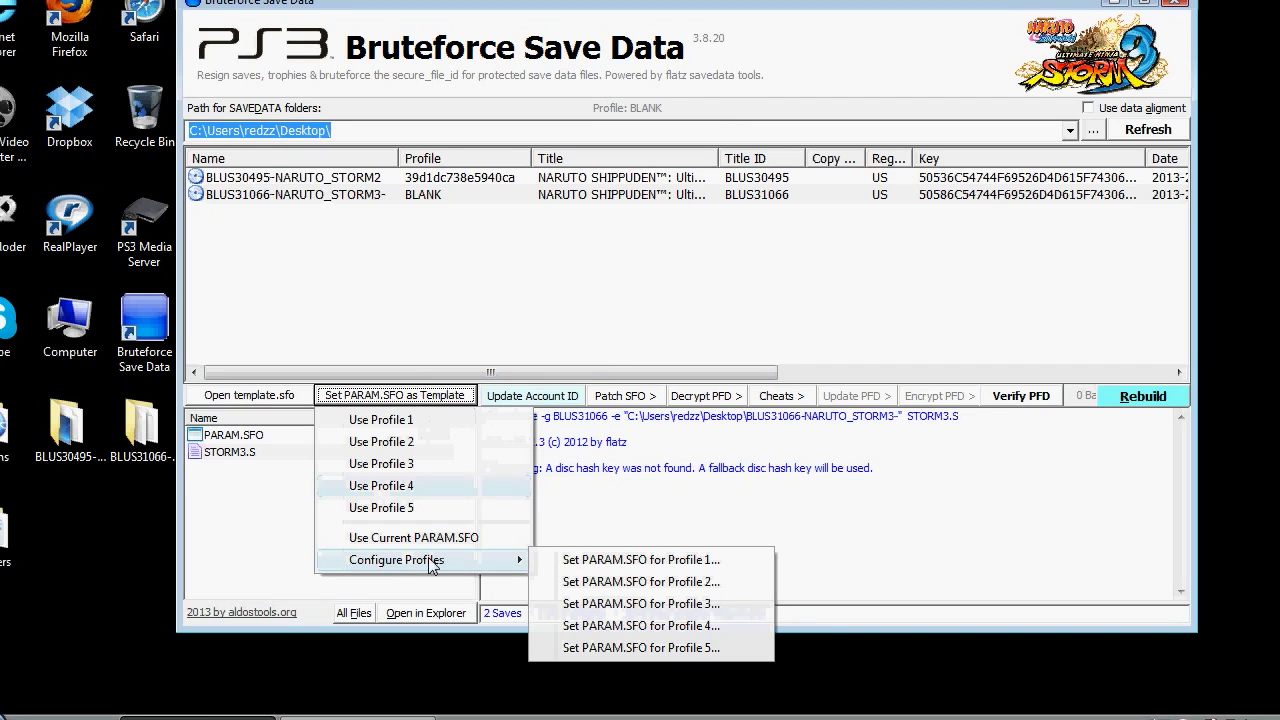
{"action": "left_click", "coordinate": [584, 568]}
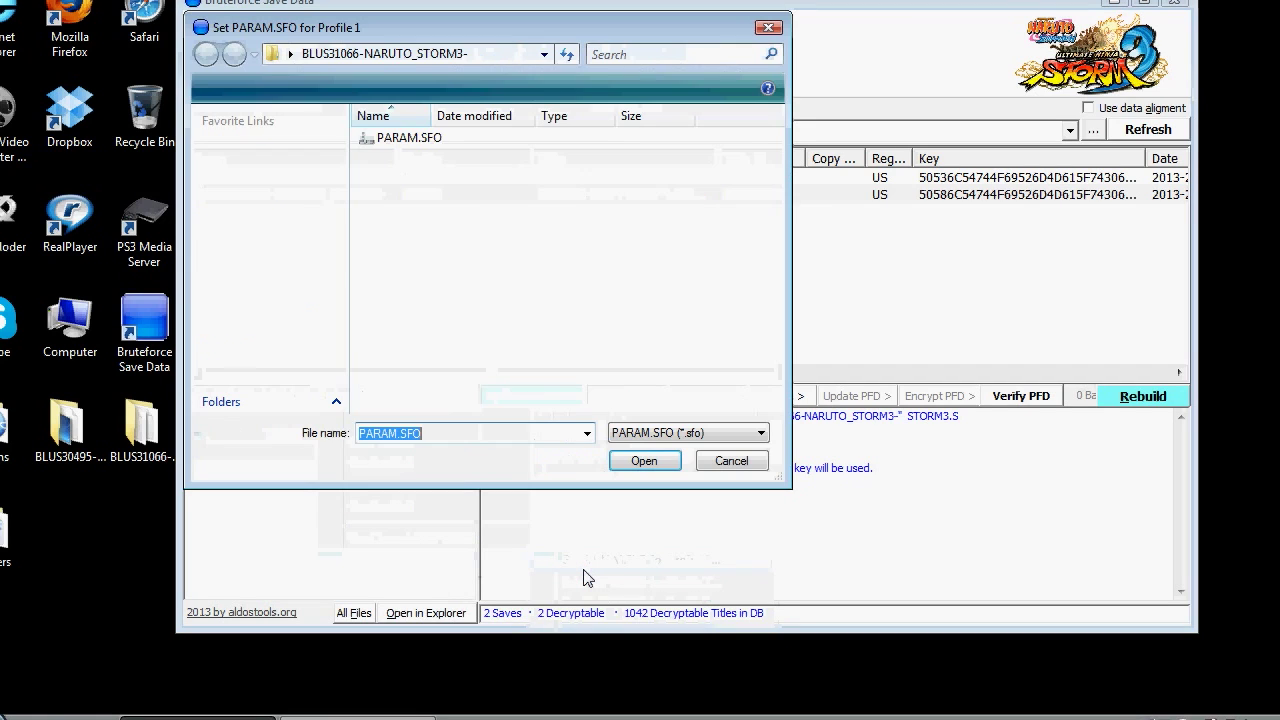
{"action": "left_click", "coordinate": [400, 140]}
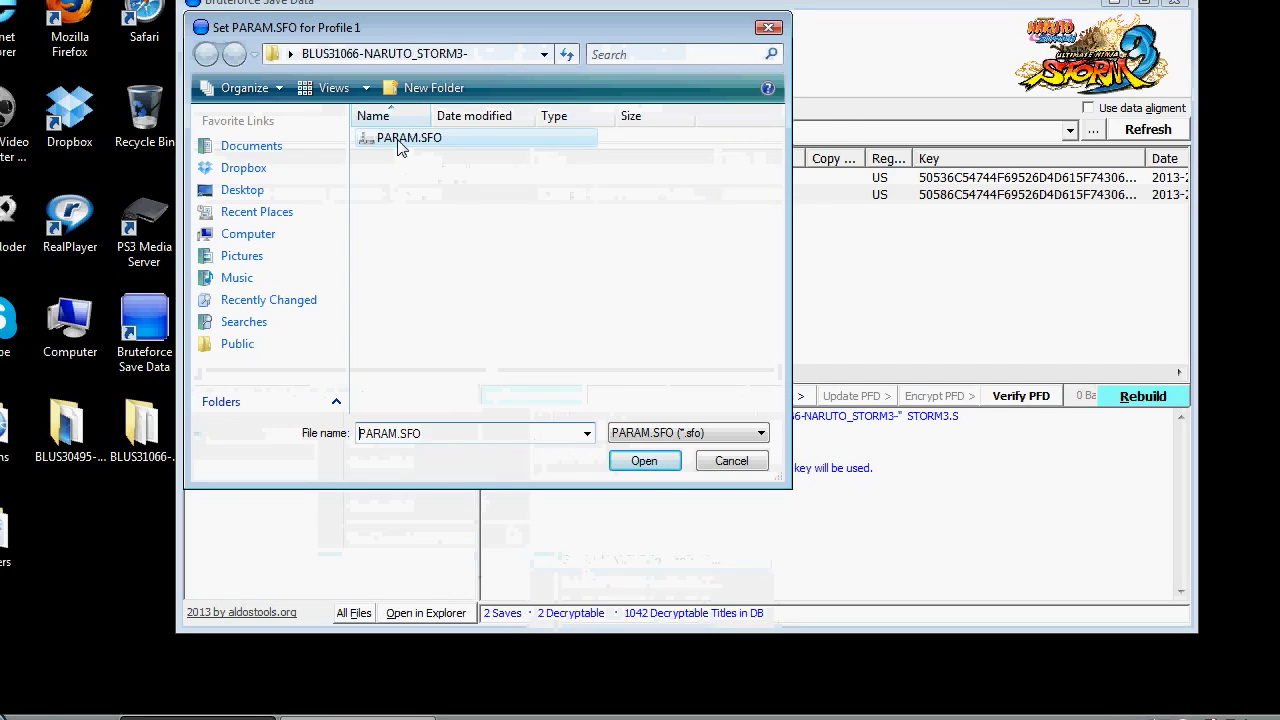
{"action": "left_click", "coordinate": [644, 464]}
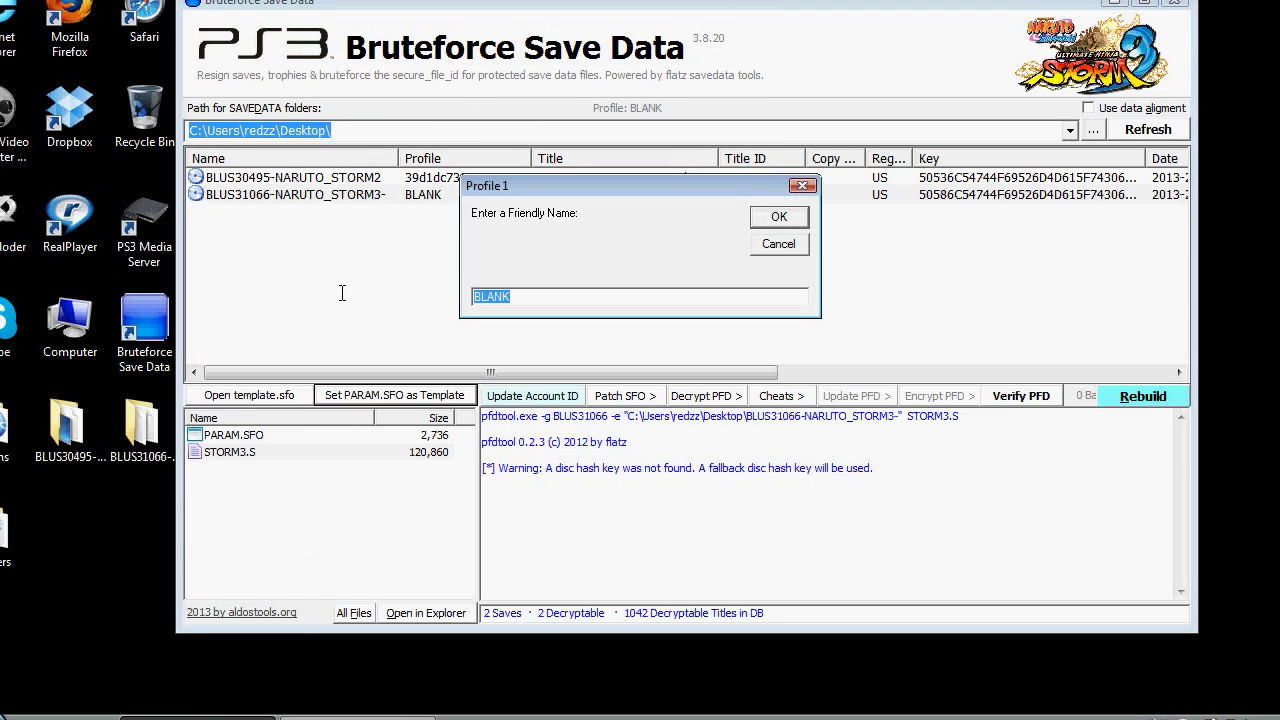
{"action": "key", "text": "BackSpace"}
{"action": "type", "text": "Test"}
{"action": "left_click", "coordinate": [781, 220]}
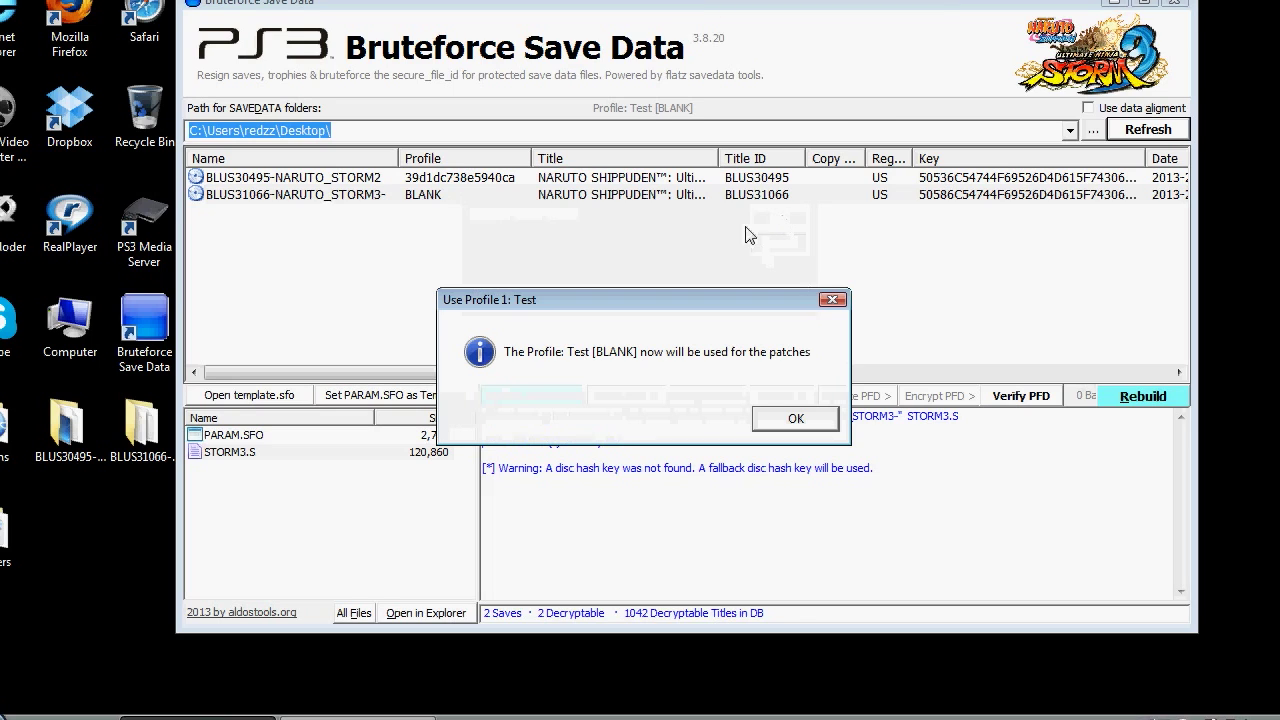
{"action": "left_click", "coordinate": [764, 422]}
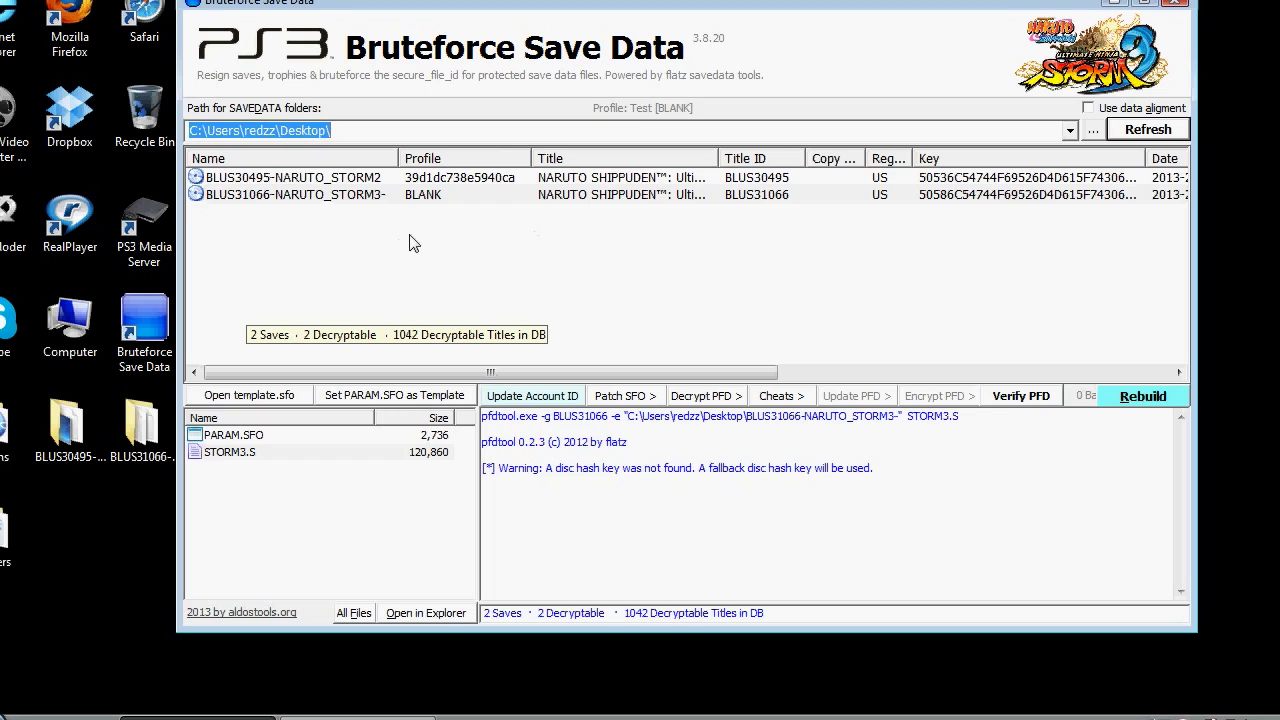
Step: Unlock the BLUS31066-NARUTO_STORM3- save to work on any PS3 account
{"action": "left_click", "coordinate": [391, 197]}
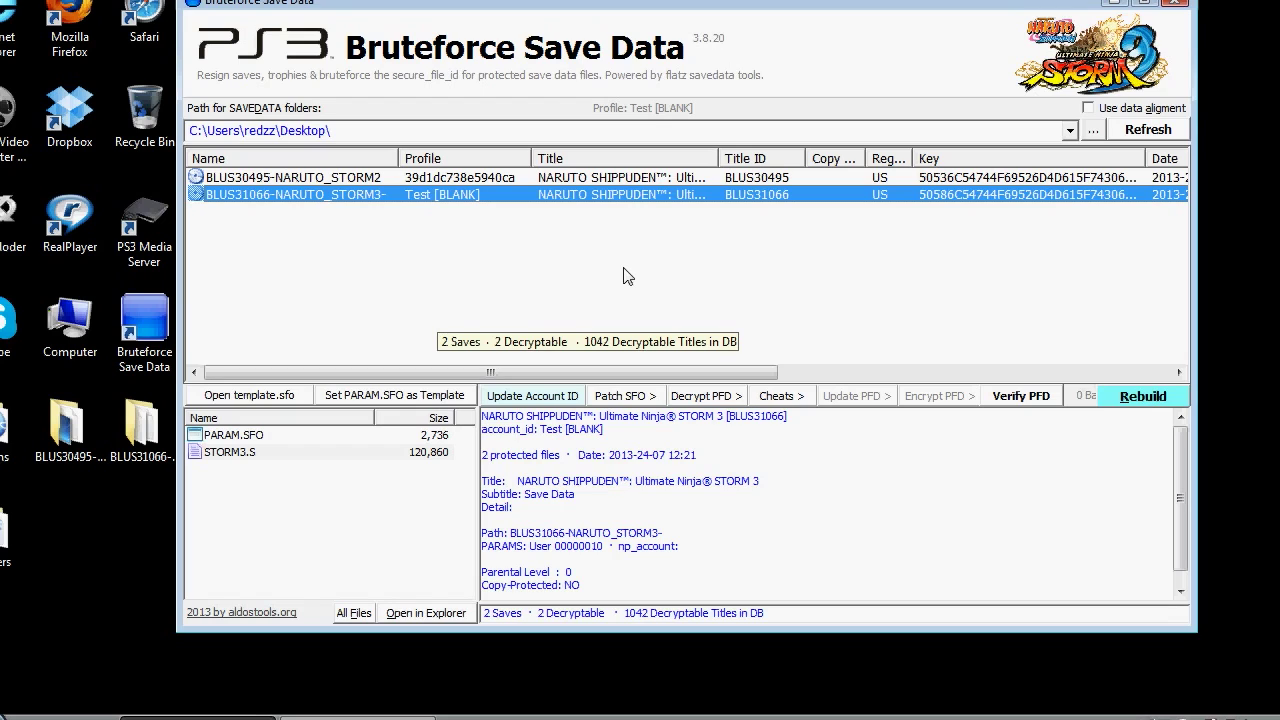
{"action": "right_click", "coordinate": [466, 199]}
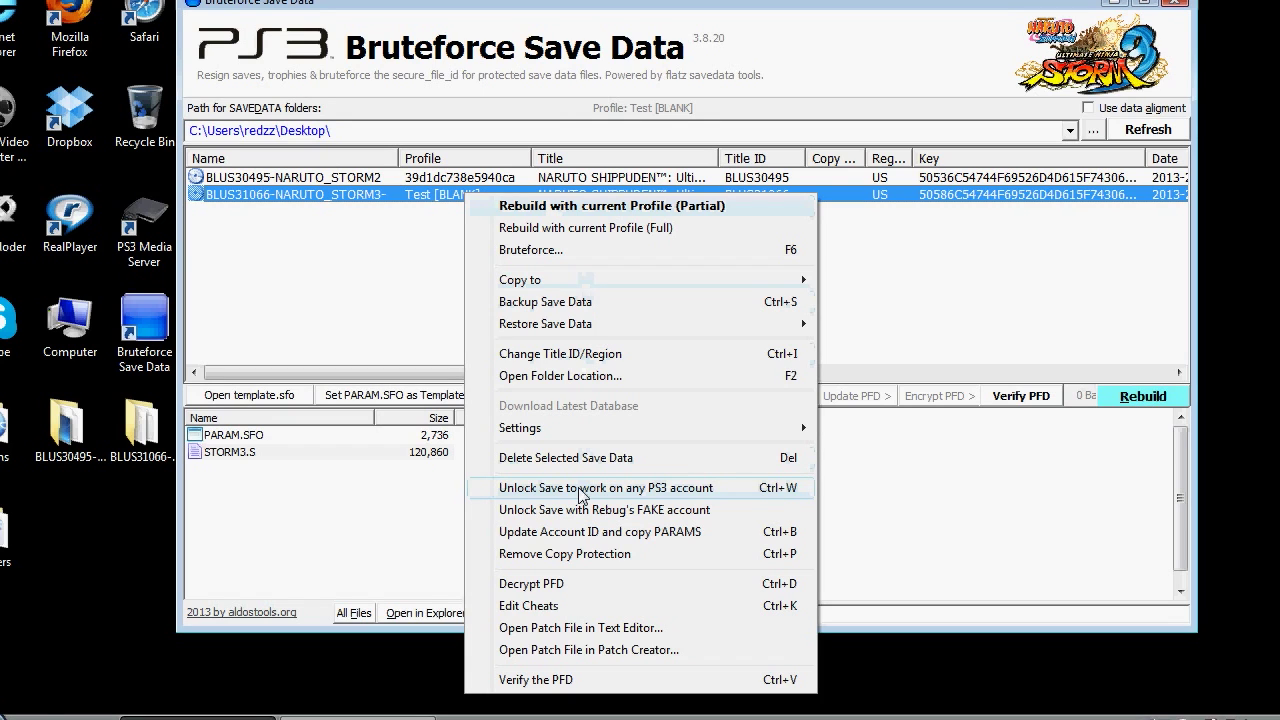
{"action": "left_click", "coordinate": [580, 490]}
{"action": "left_click", "coordinate": [628, 420]}
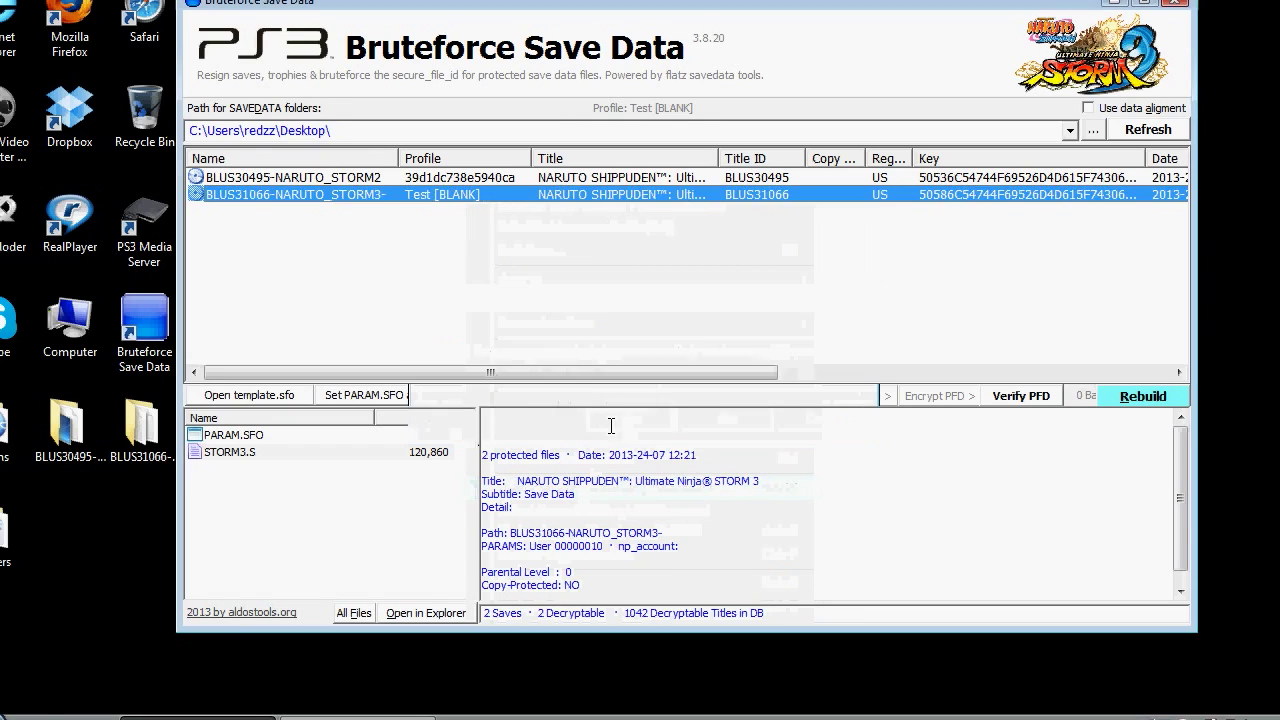
{"action": "left_click", "coordinate": [571, 420]}
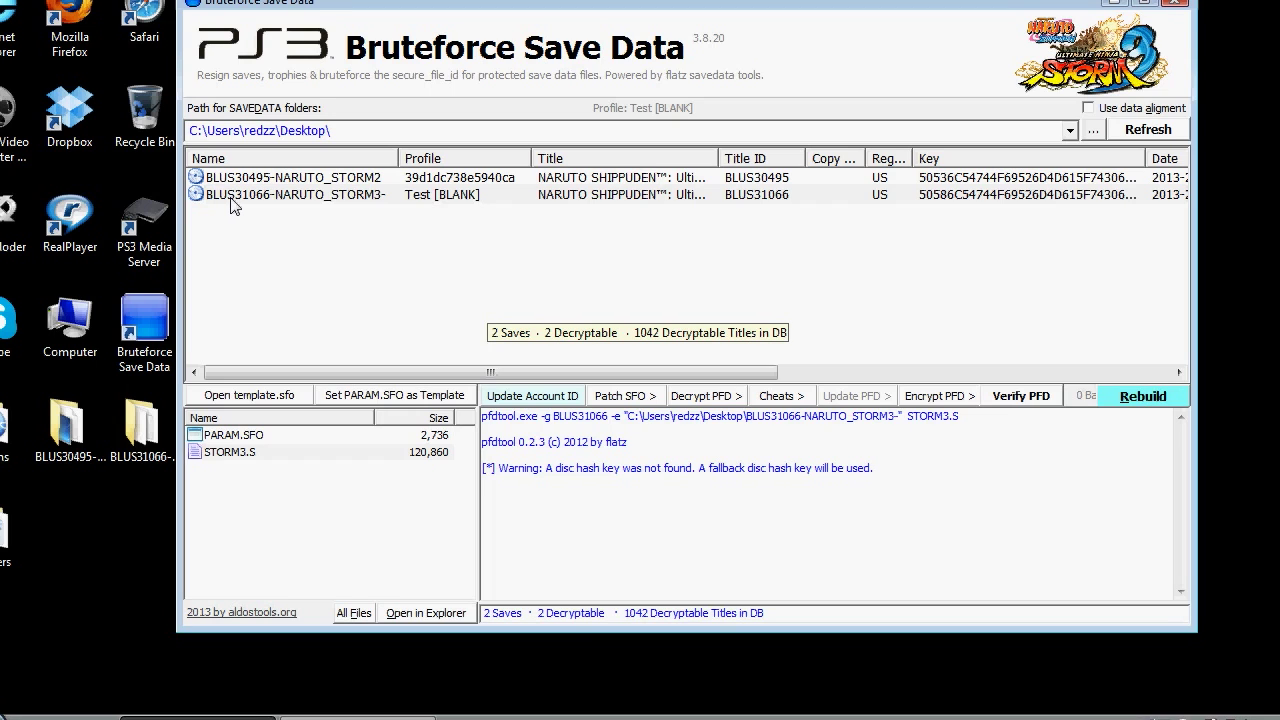
Step: Change the title ID of the BLUS31066-NARUTO_STORM3- save to BLES31066
{"action": "left_click", "coordinate": [234, 198]}
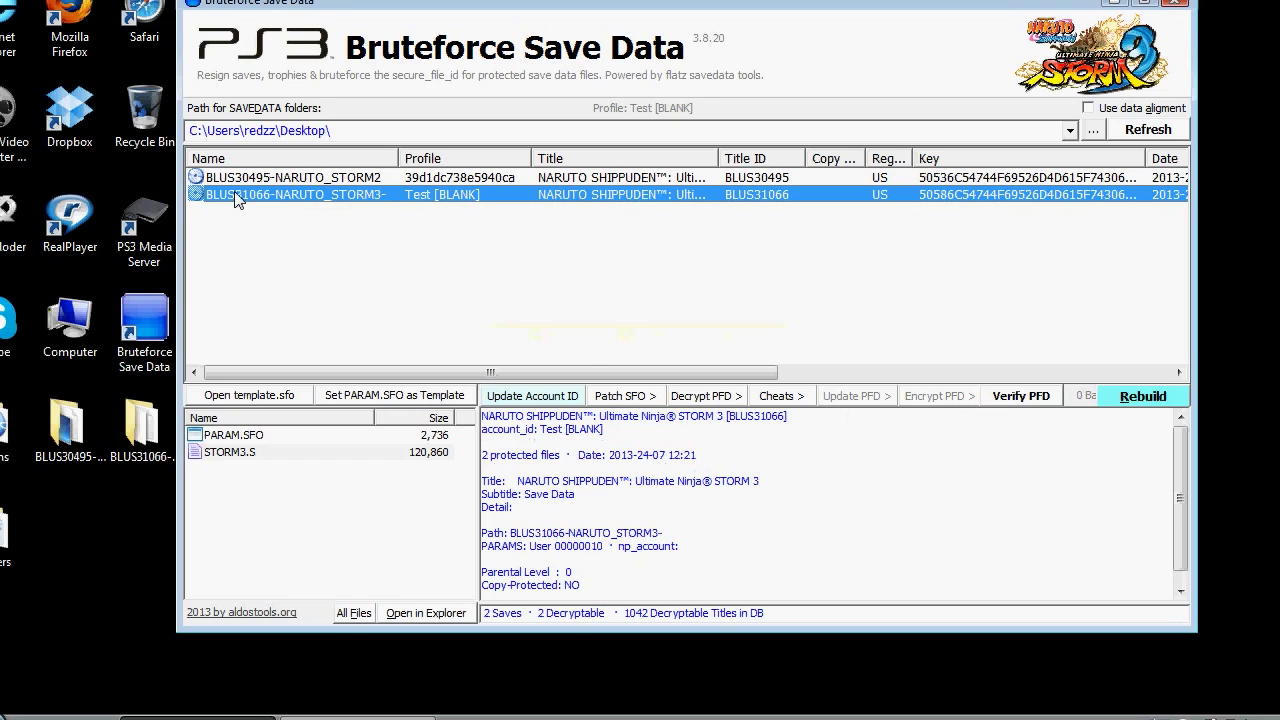
{"action": "right_click", "coordinate": [237, 198]}
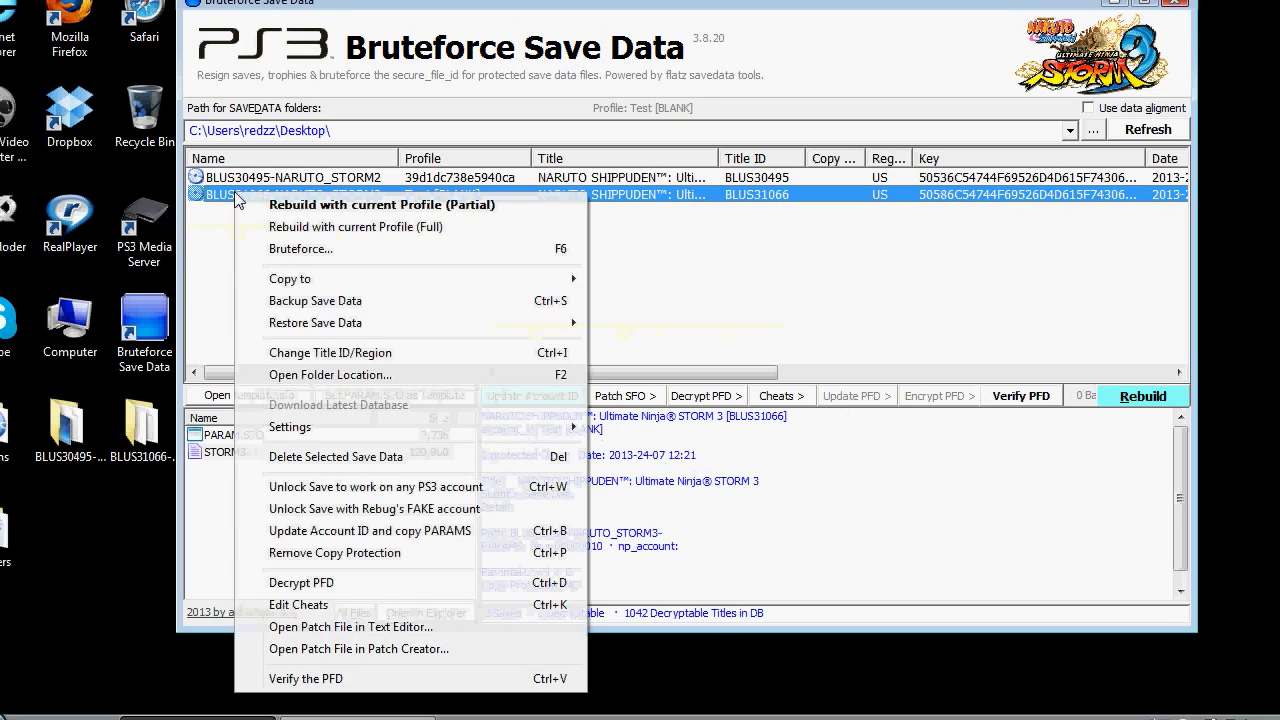
{"action": "left_click", "coordinate": [350, 353]}
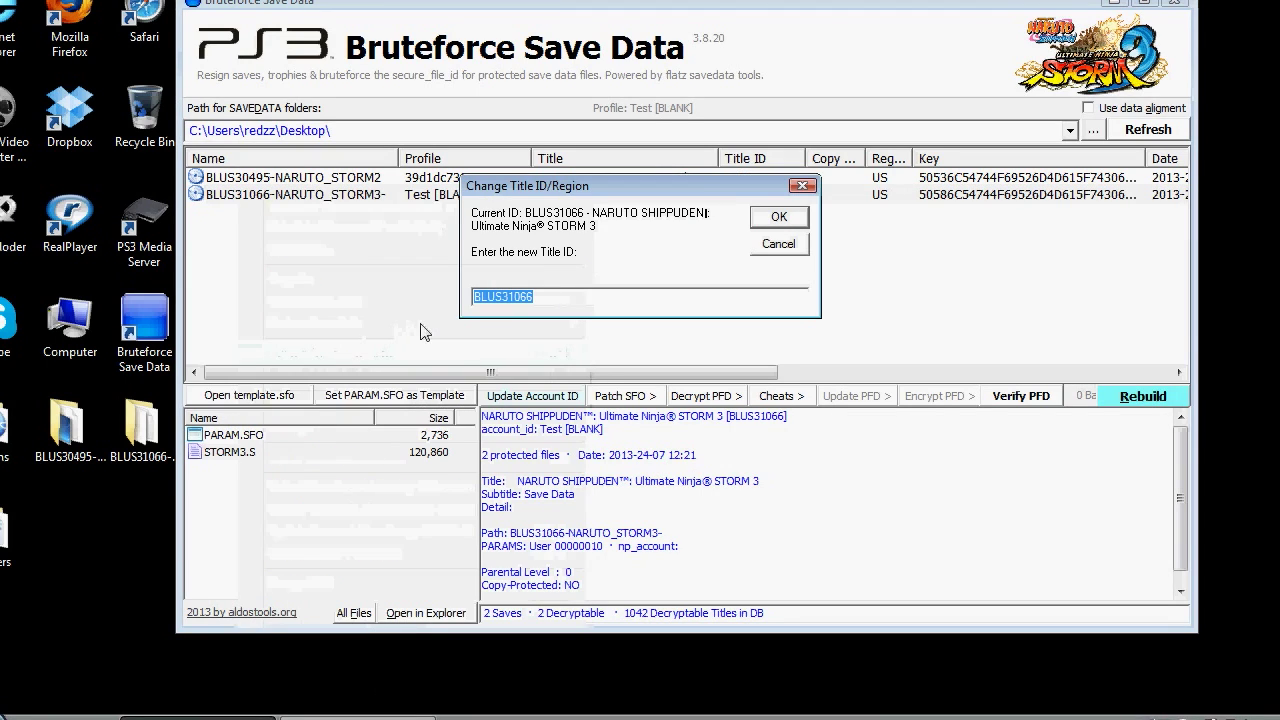
{"action": "left_click", "coordinate": [501, 296]}
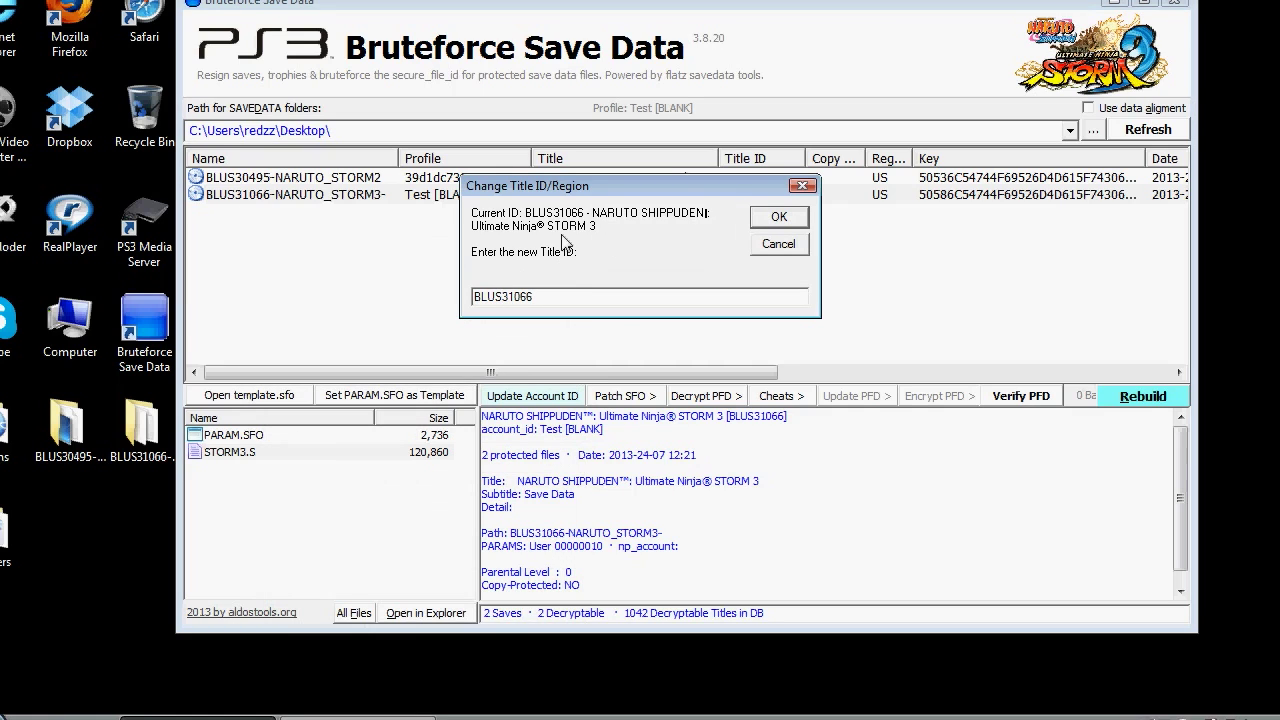
{"action": "key", "text": "BackSpace"}
{"action": "key", "text": "BackSpace"}
{"action": "type", "text": "ES"}
{"action": "left_click_drag", "start_coordinate": [545, 296], "coordinate": [461, 295]}
{"action": "left_click", "coordinate": [780, 219]}
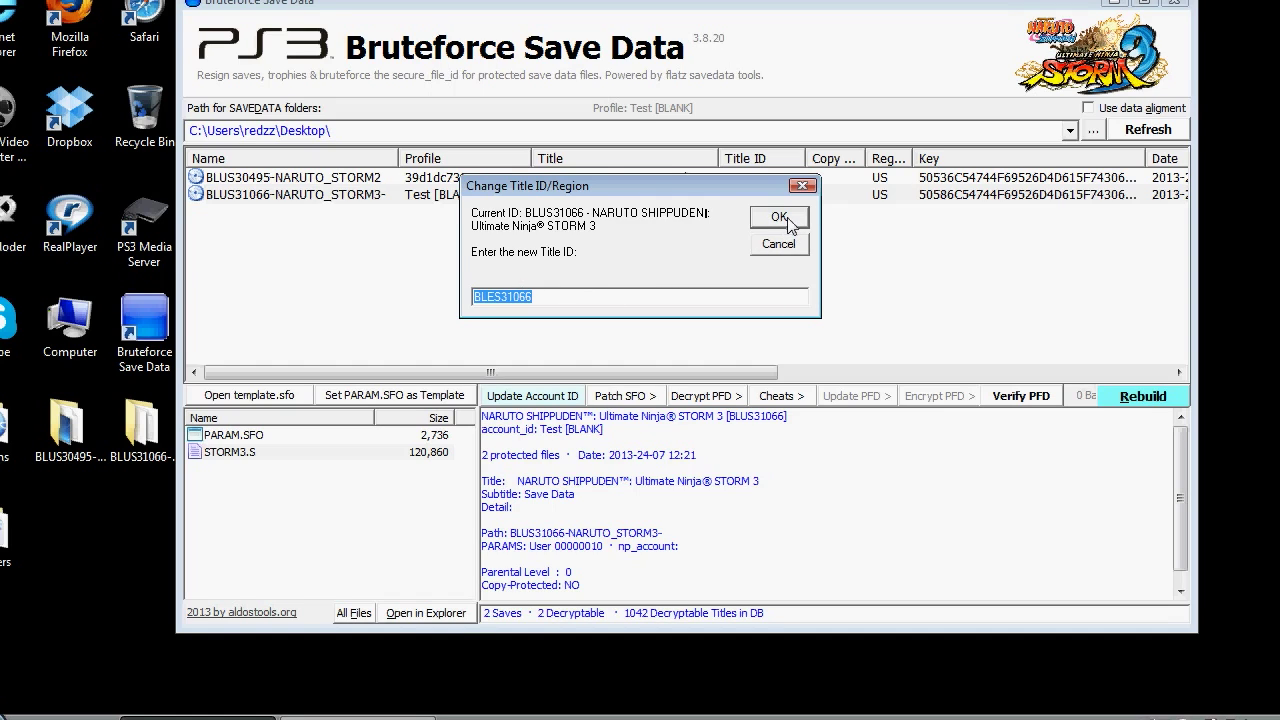